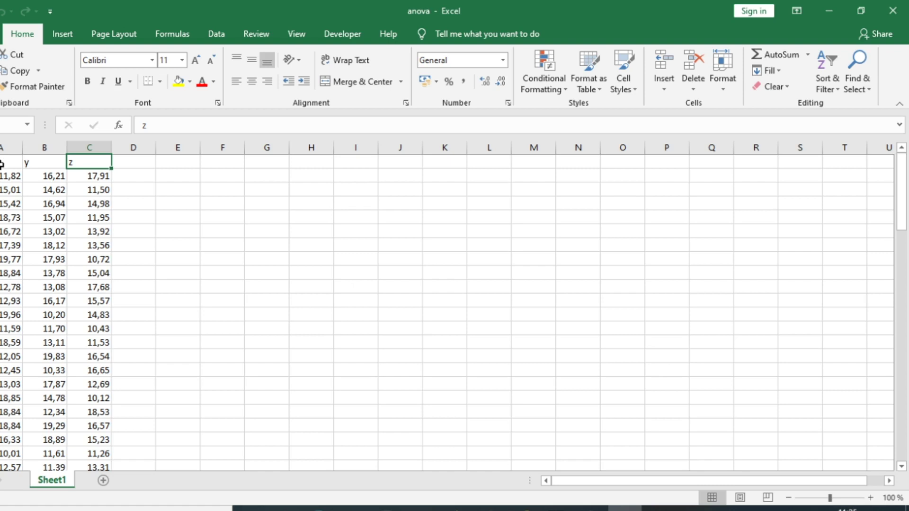
- Examine the x, y and z data columns from their headers down to the last rows
{"action": "left_click", "coordinate": [2, 164]}
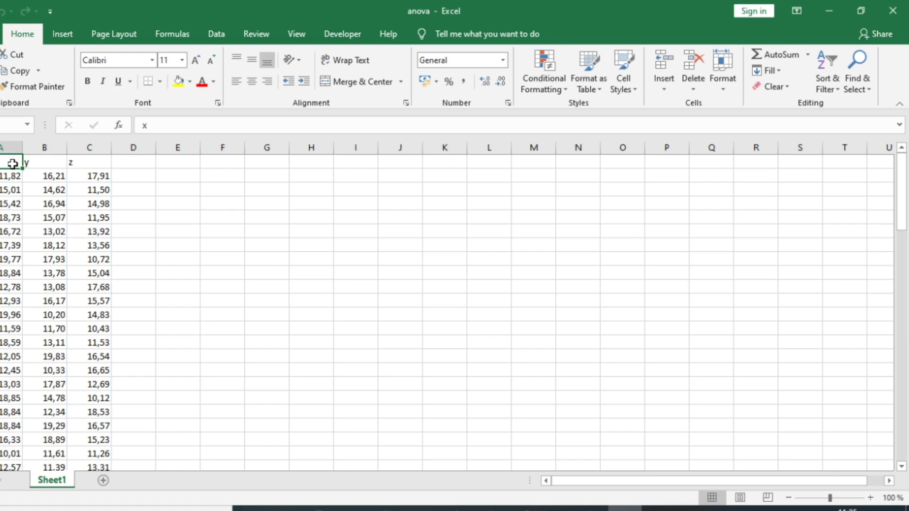
{"action": "key", "text": "Right"}
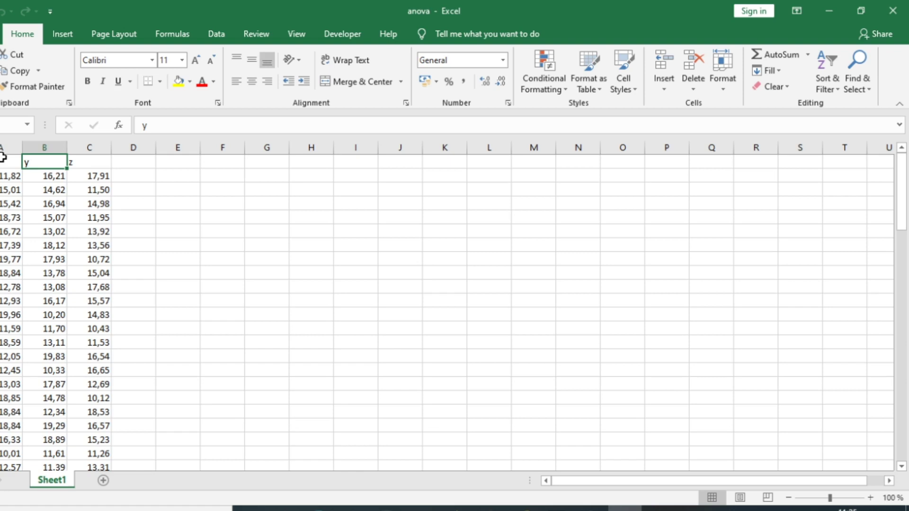
{"action": "left_click_drag", "start_coordinate": [3, 157], "coordinate": [105, 453]}
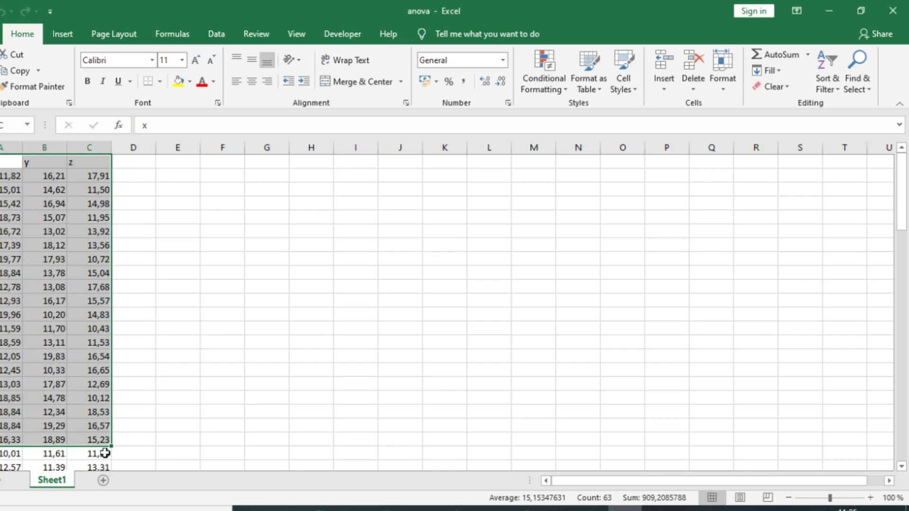
{"action": "key", "text": "ctrl+shift+Down"}
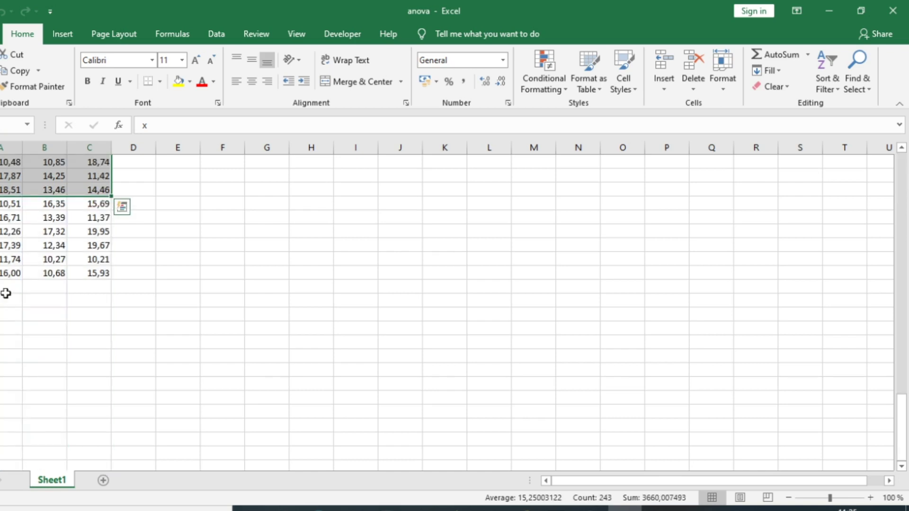
{"action": "key", "text": "ctrl+Home"}
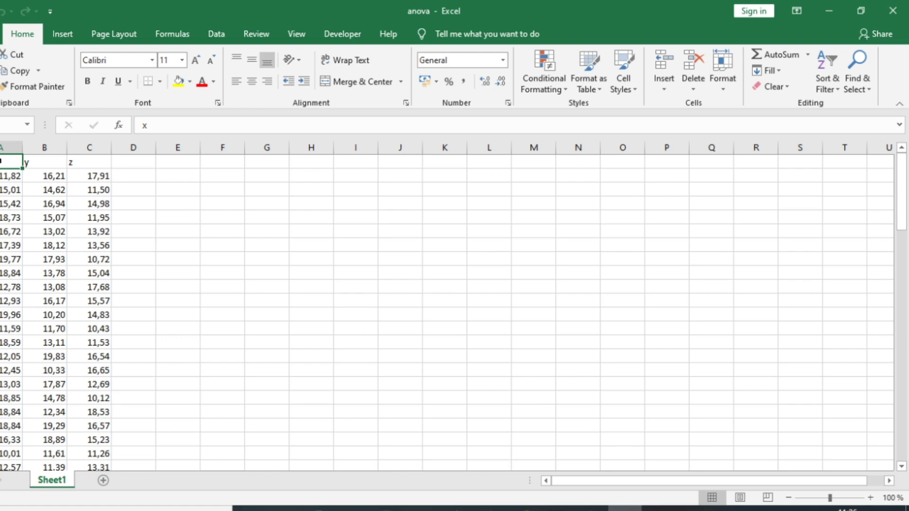
{"action": "left_click_drag", "start_coordinate": [1, 161], "coordinate": [105, 191]}
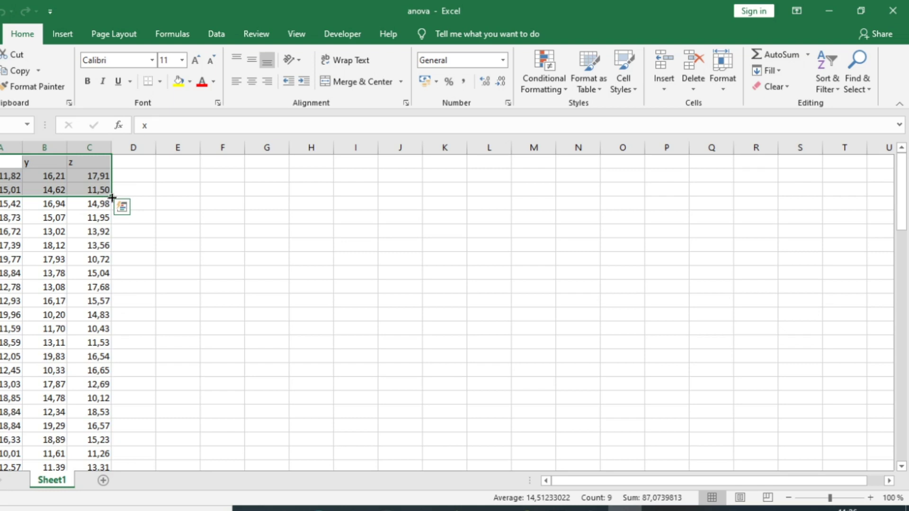
{"action": "left_click", "coordinate": [10, 161]}
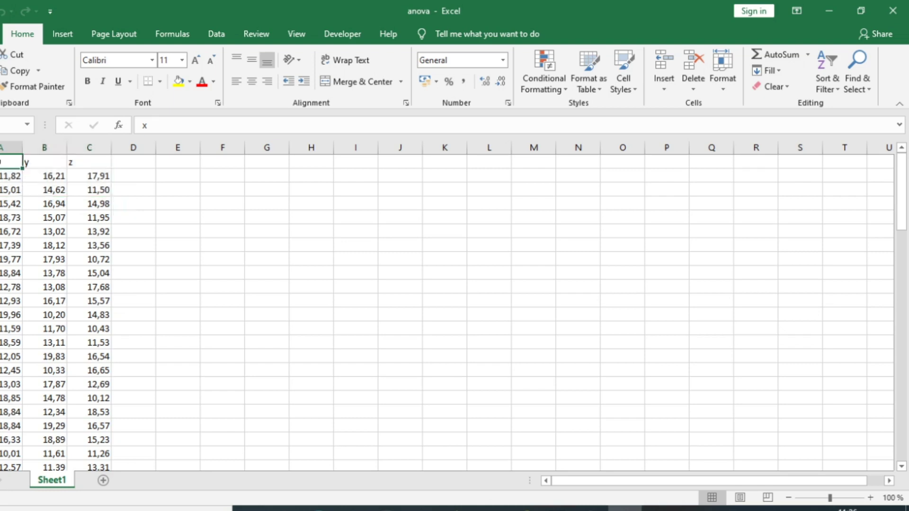
{"action": "left_click", "coordinate": [48, 162]}
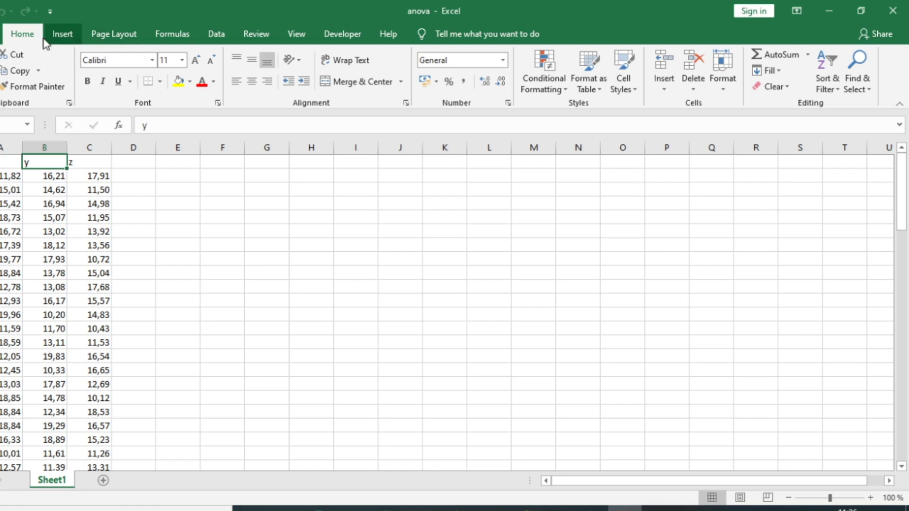
- Check in the Excel add-ins list that the Analysis ToolPak is enabled for data analysis
{"action": "left_click", "coordinate": [213, 40]}
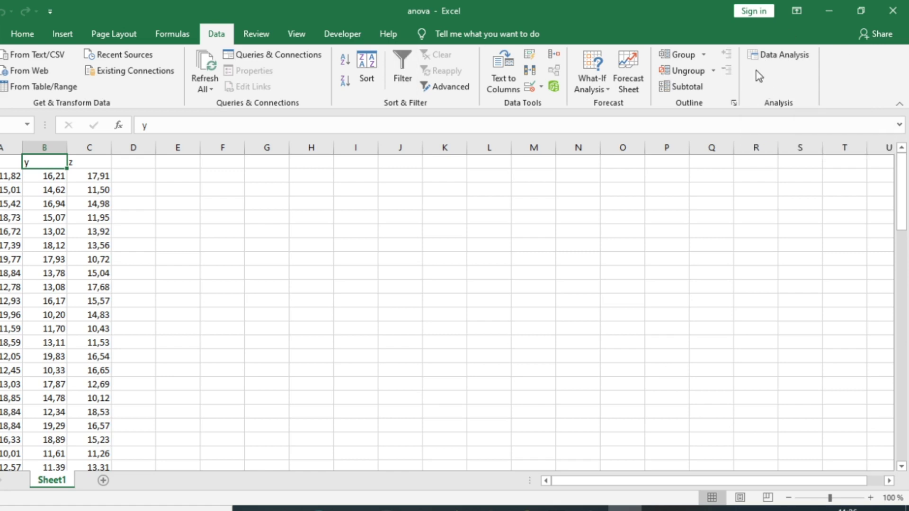
{"action": "left_click", "coordinate": [766, 56]}
{"action": "left_click", "coordinate": [1, 34]}
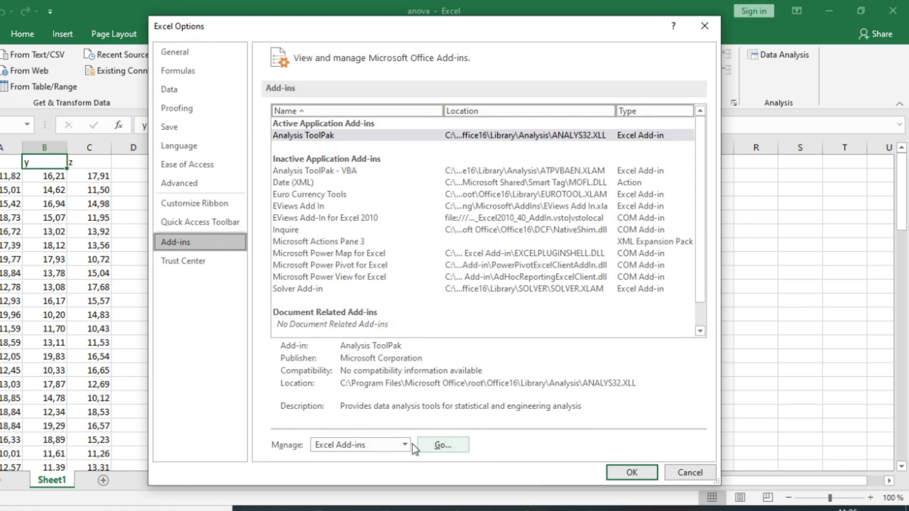
{"action": "left_click", "coordinate": [443, 445]}
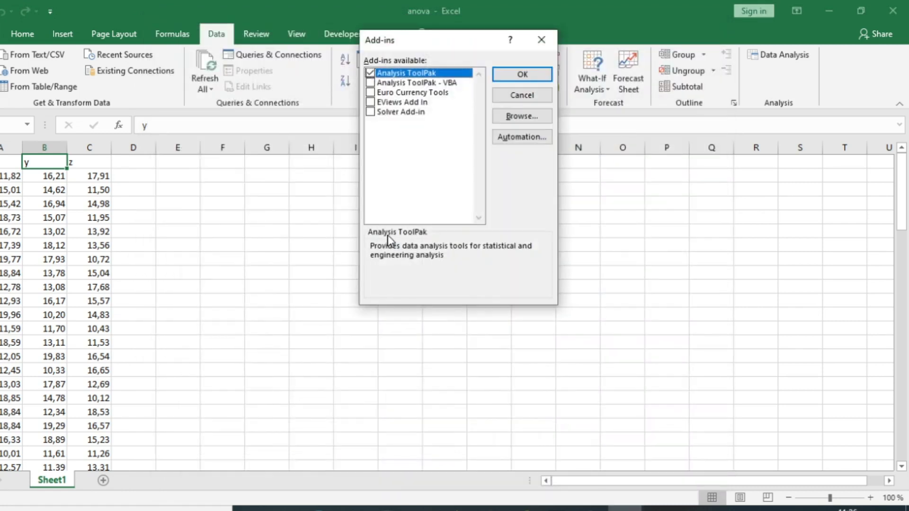
{"action": "left_click", "coordinate": [370, 74]}
{"action": "left_click", "coordinate": [513, 74]}
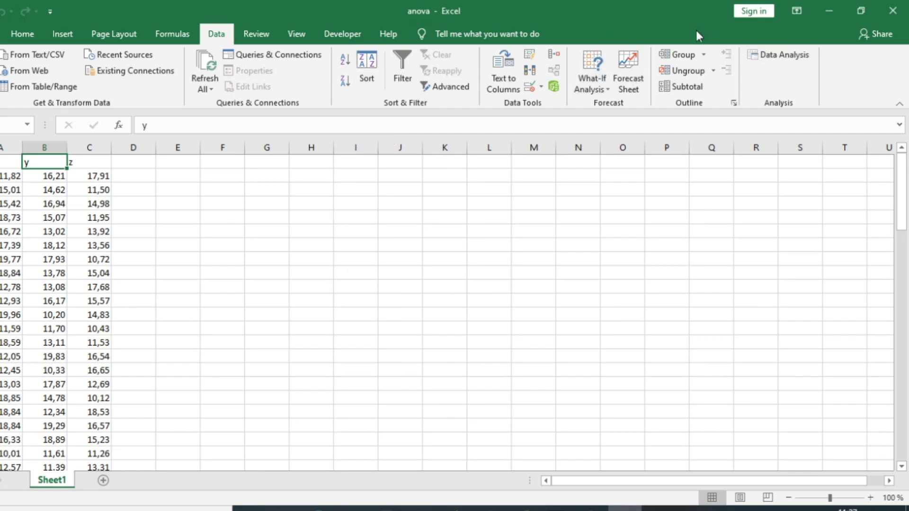
- Start the Anova: Single Factor tool from the data analysis tools
{"action": "left_click", "coordinate": [777, 53]}
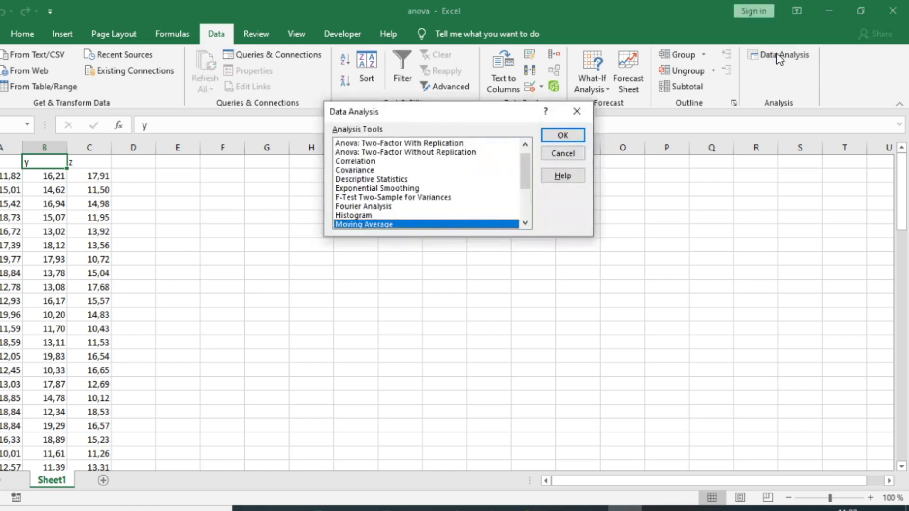
{"action": "scroll", "coordinate": [452, 185], "scroll_direction": "up", "scroll_amount": 1}
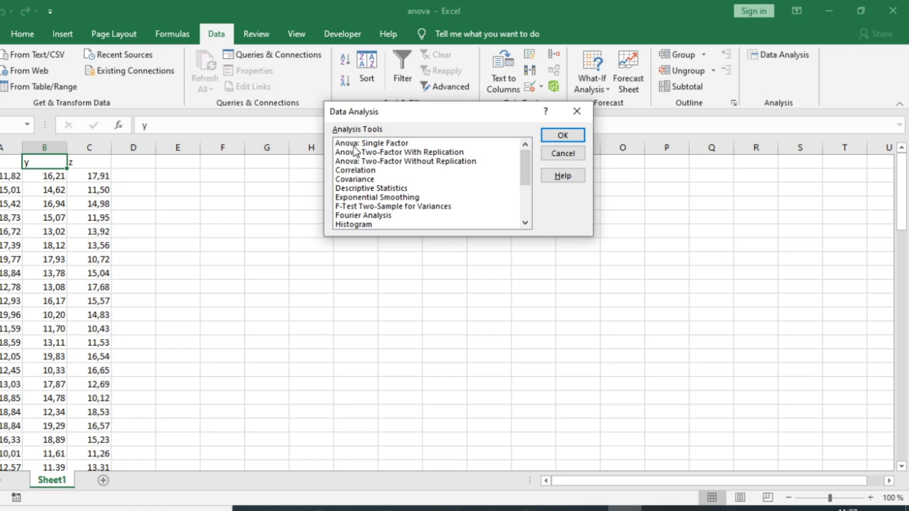
{"action": "left_click", "coordinate": [388, 143]}
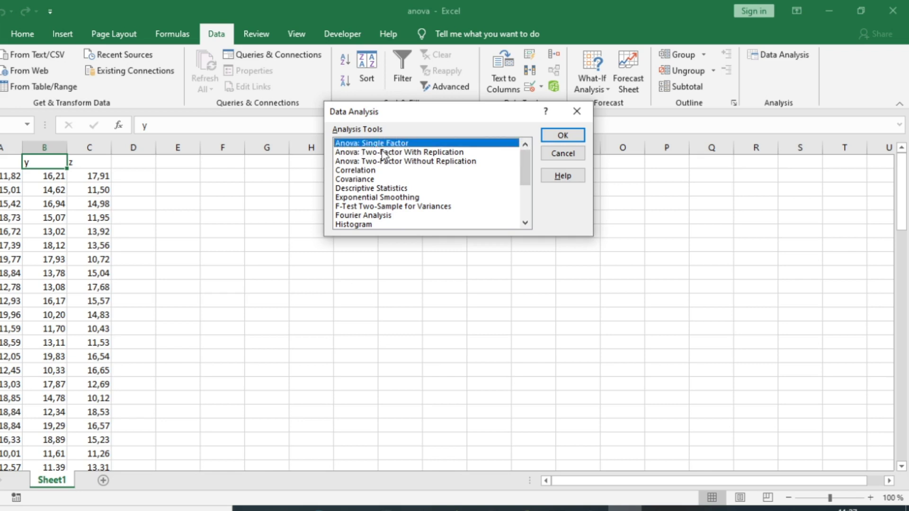
{"action": "double_click", "coordinate": [410, 143]}
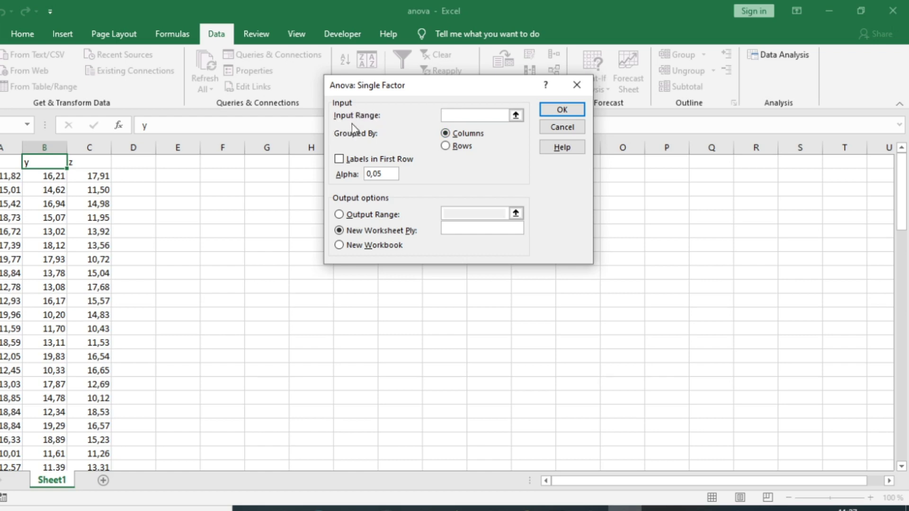
- Set the ANOVA input range to $A$1:$C$87, covering the x, y and z columns with their headers
{"action": "left_click", "coordinate": [515, 115]}
{"action": "left_click_drag", "start_coordinate": [18, 163], "coordinate": [85, 169]}
{"action": "key", "text": "ctrl+shift+Down"}
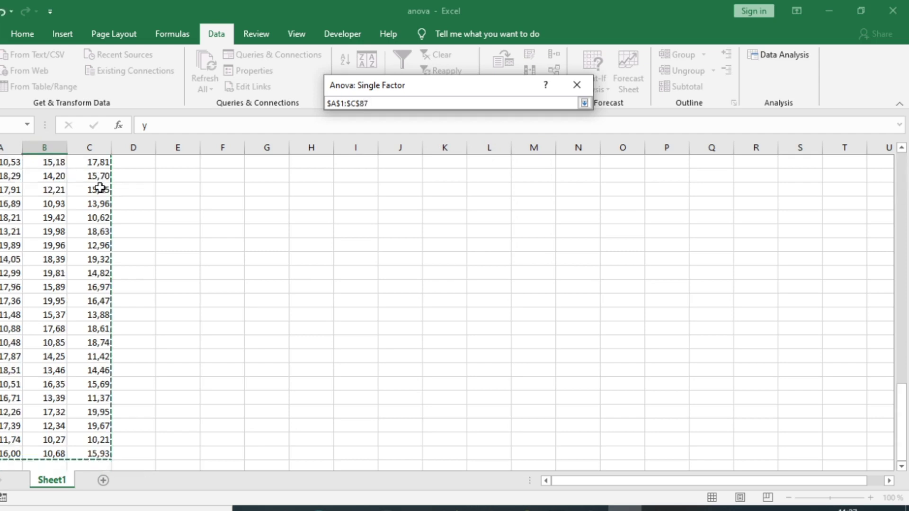
{"action": "scroll", "coordinate": [73, 411], "scroll_direction": "up", "scroll_amount": 4}
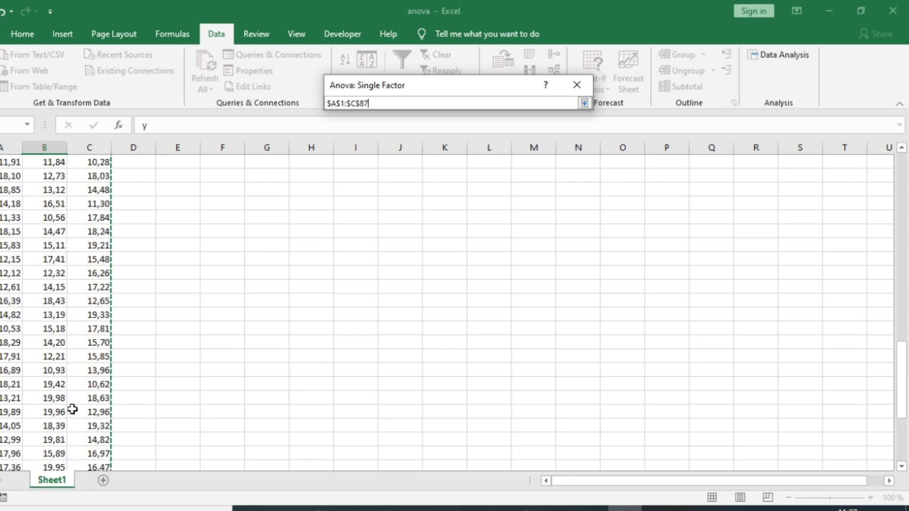
{"action": "scroll", "coordinate": [72, 410], "scroll_direction": "up", "scroll_amount": 15}
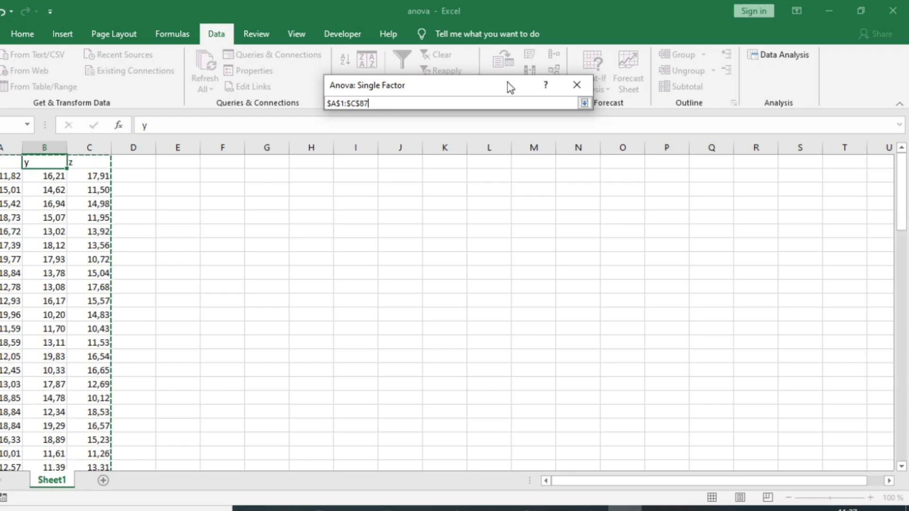
{"action": "left_click", "coordinate": [584, 102]}
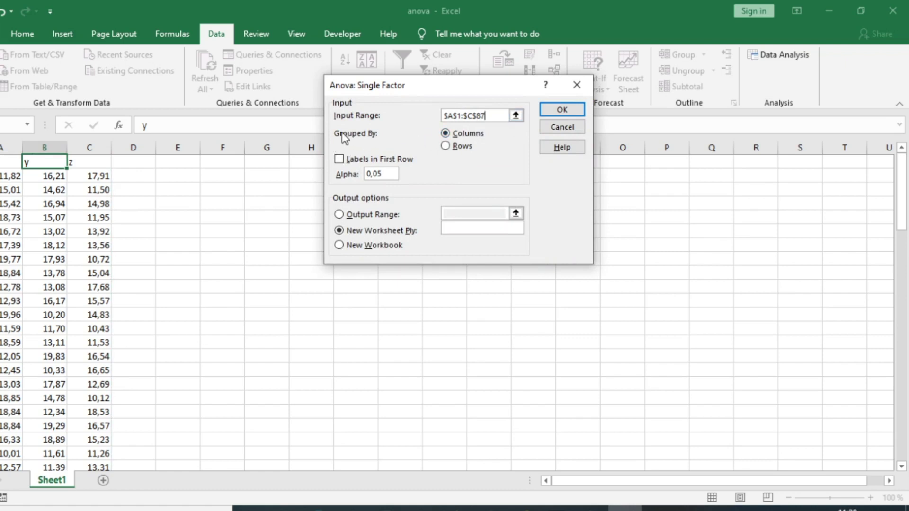
- Run the single-factor ANOVA grouped by columns, with labels in the first row and output to a new workbook
{"action": "left_click", "coordinate": [446, 134]}
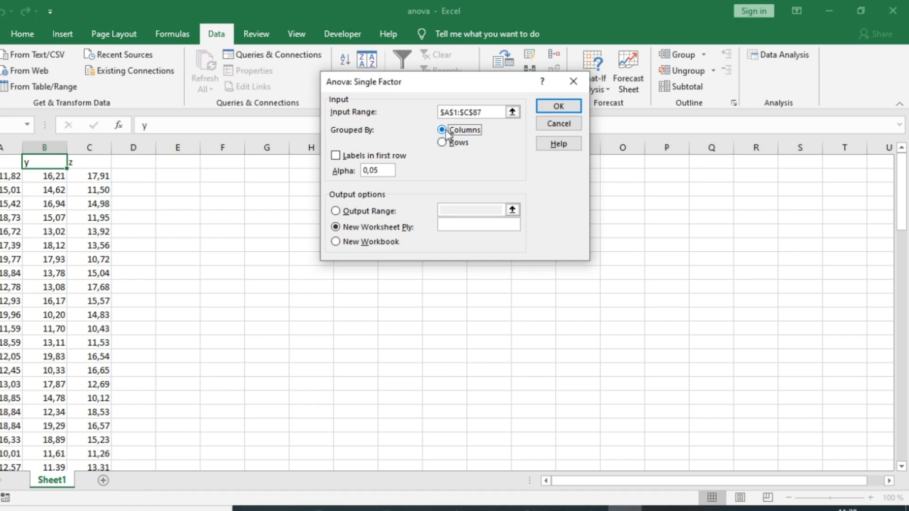
{"action": "key", "text": "Return"}
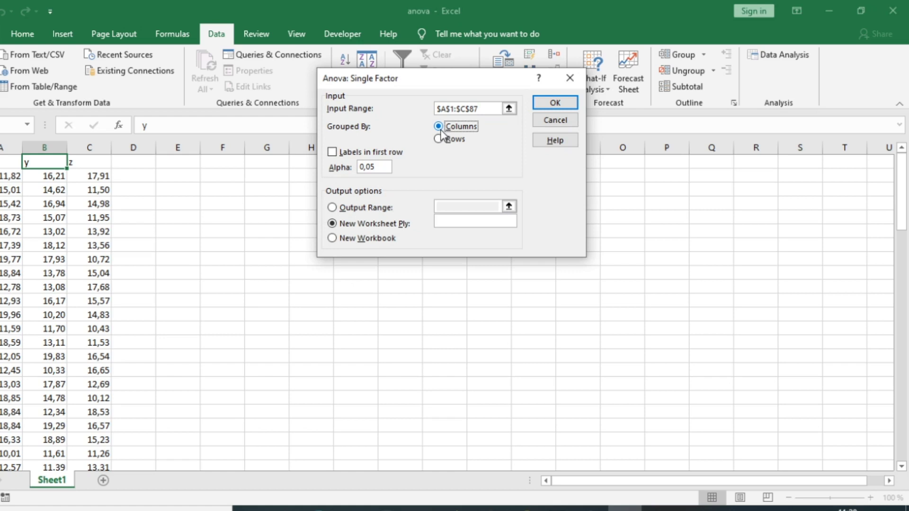
{"action": "key", "text": "Return"}
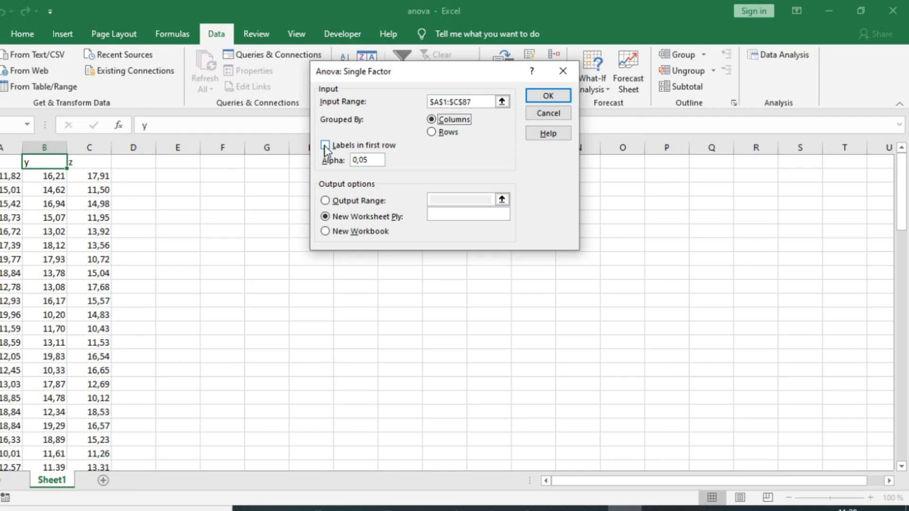
{"action": "left_click", "coordinate": [325, 146]}
{"action": "left_click", "coordinate": [326, 232]}
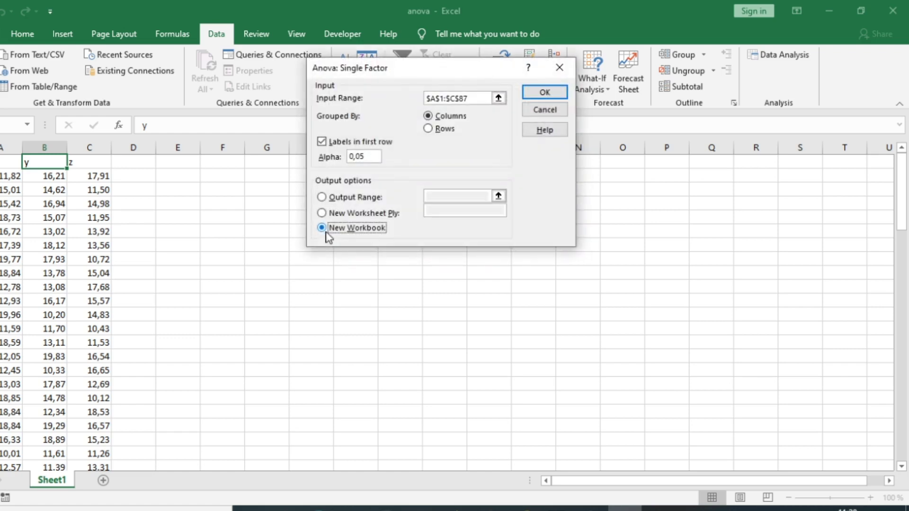
{"action": "left_click", "coordinate": [544, 92]}
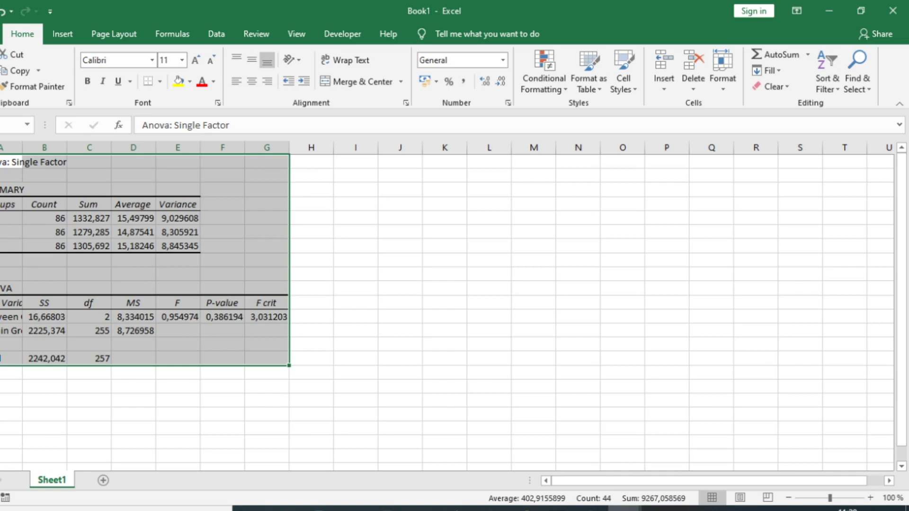
- Examine the counts, sums and averages of the three groups in the ANOVA summary table
{"action": "key", "text": "ctrl+Home"}
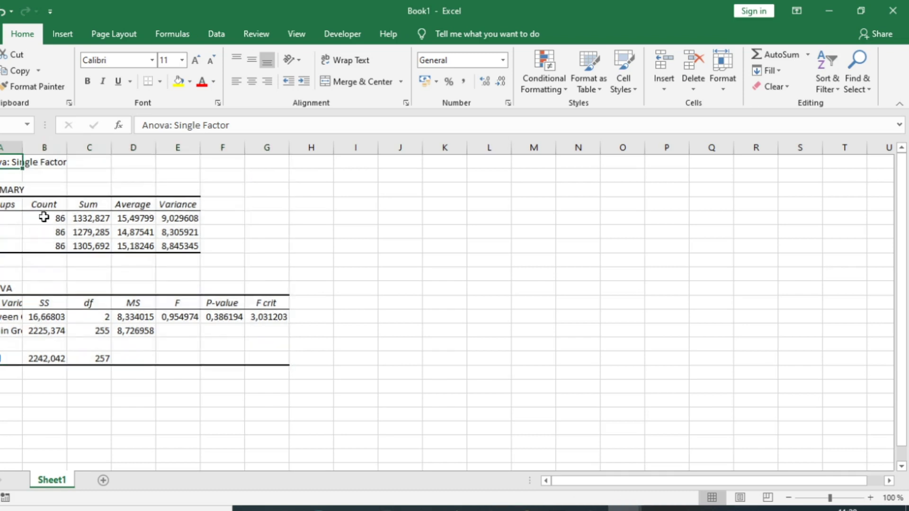
{"action": "left_click", "coordinate": [45, 218]}
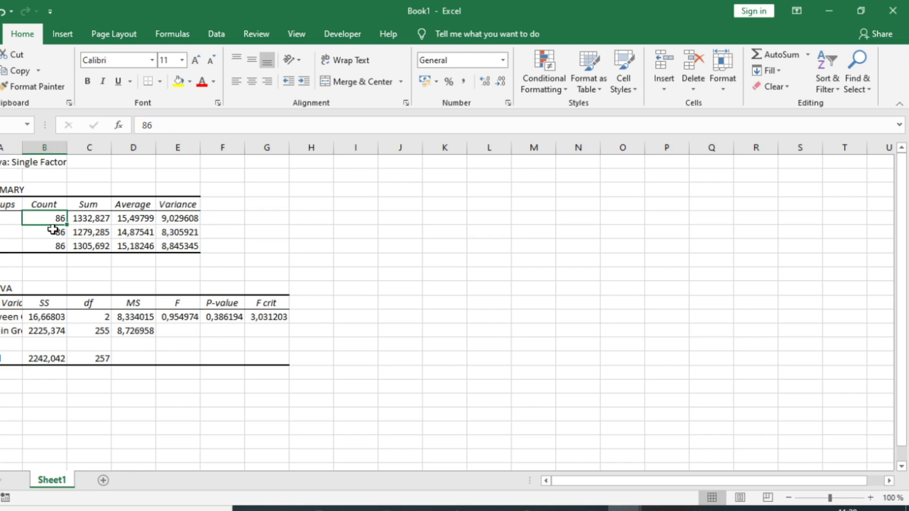
{"action": "left_click", "coordinate": [55, 244]}
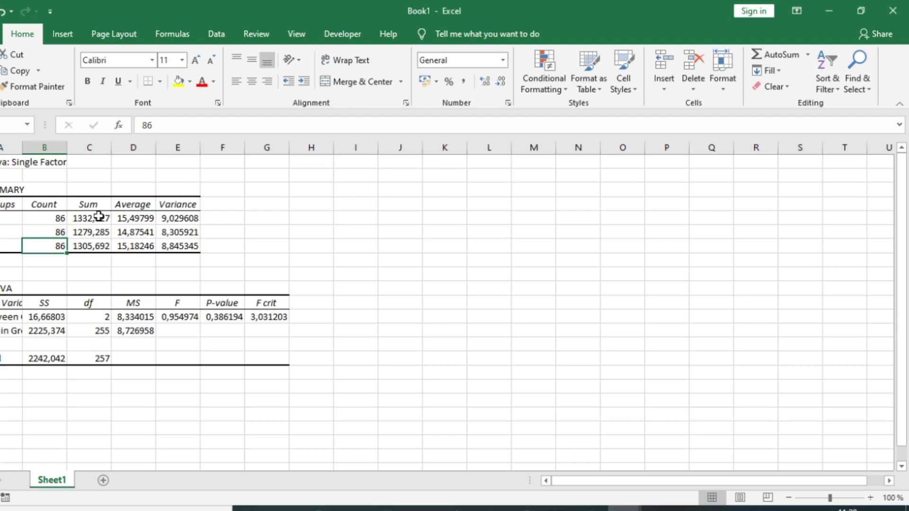
{"action": "key", "text": "Right"}
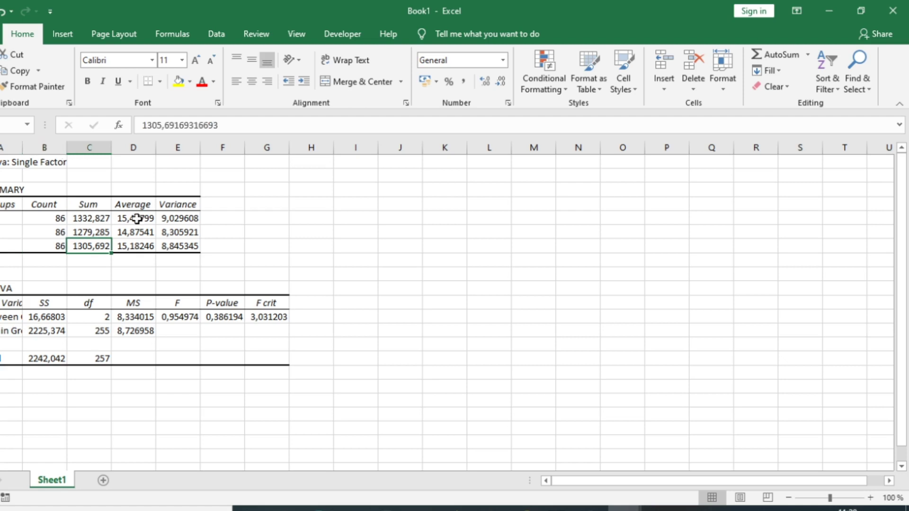
{"action": "key", "text": "Right"}
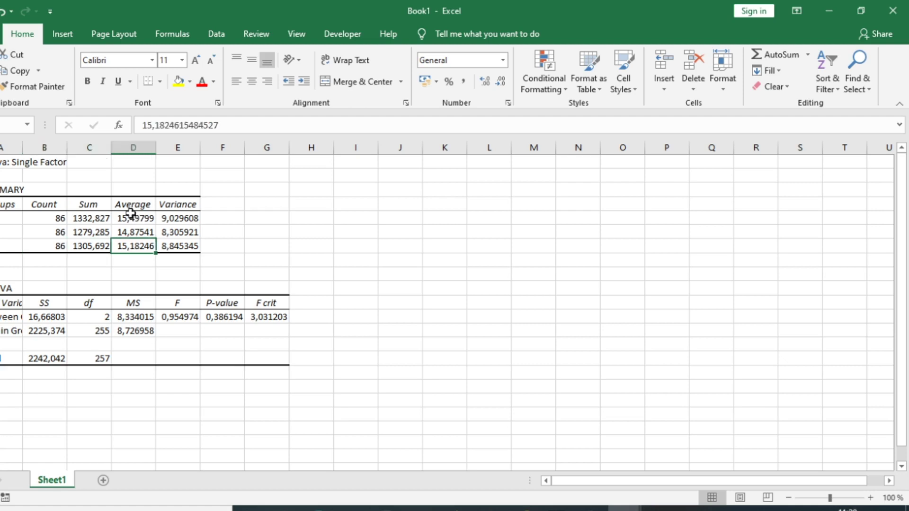
{"action": "left_click_drag", "start_coordinate": [131, 214], "coordinate": [136, 248]}
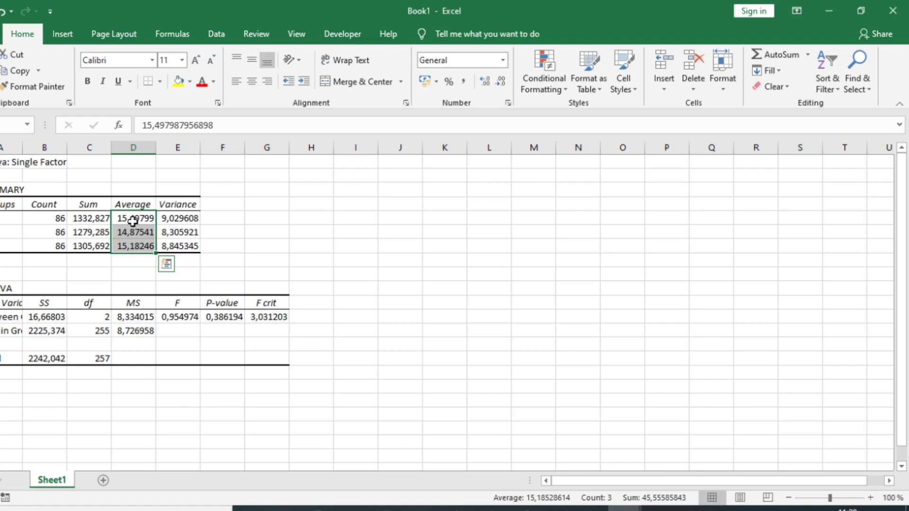
- Examine the sums of squares, degrees of freedom and P-value in the ANOVA table, and select the whole output
{"action": "left_click_drag", "start_coordinate": [48, 317], "coordinate": [56, 332]}
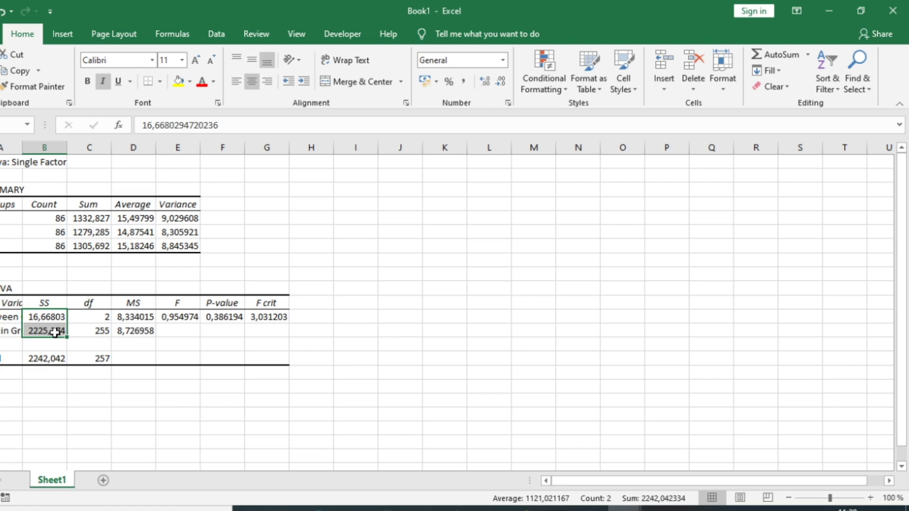
{"action": "key", "text": "Right"}
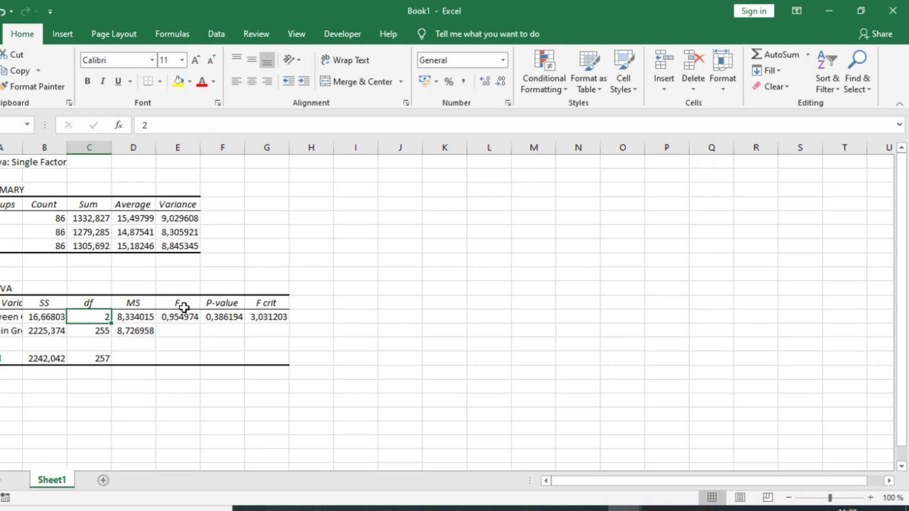
{"action": "left_click", "coordinate": [223, 315]}
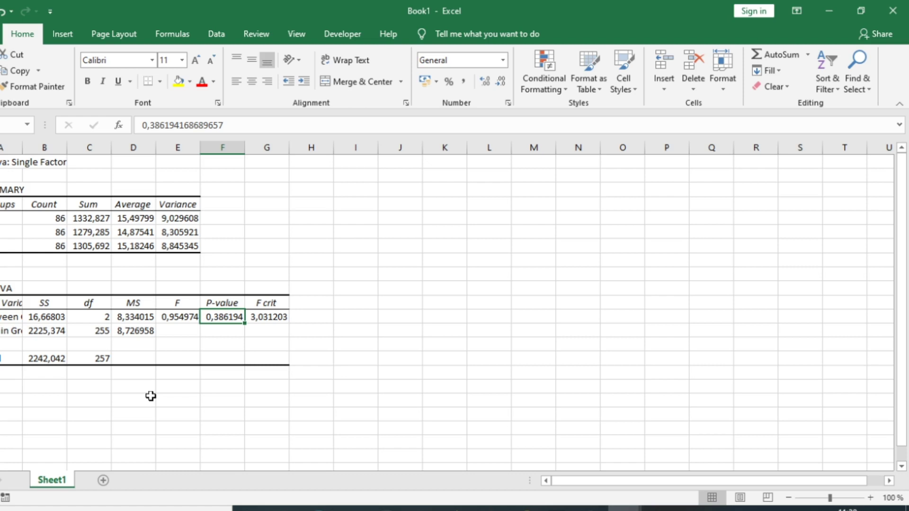
{"action": "left_click_drag", "start_coordinate": [10, 162], "coordinate": [44, 162]}
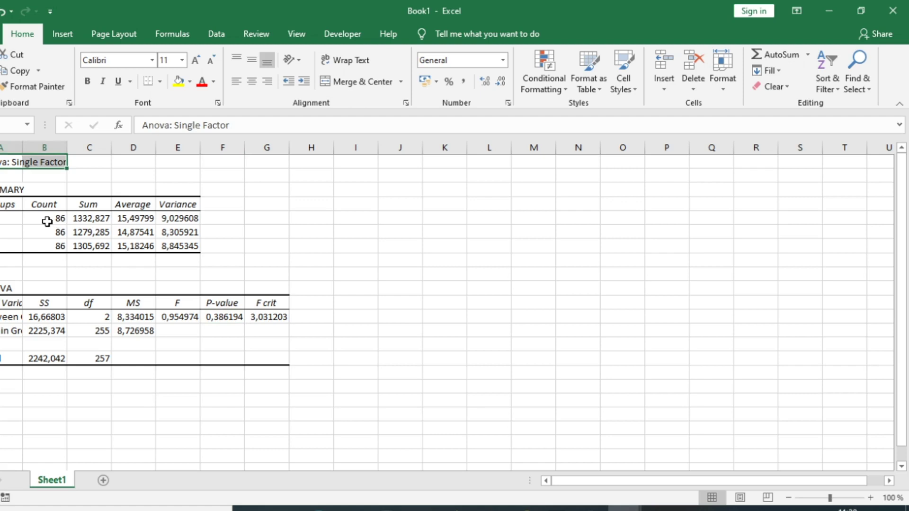
{"action": "left_click", "coordinate": [234, 314]}
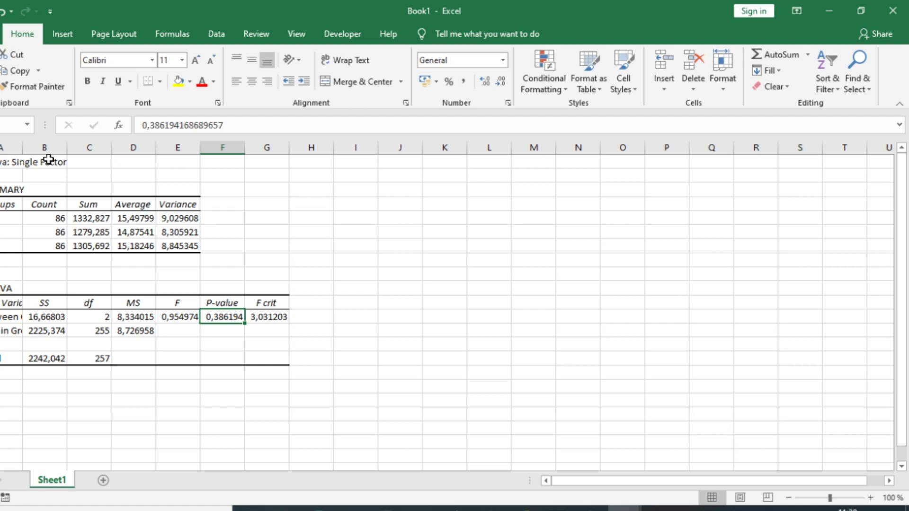
{"action": "left_click_drag", "start_coordinate": [12, 162], "coordinate": [310, 397]}
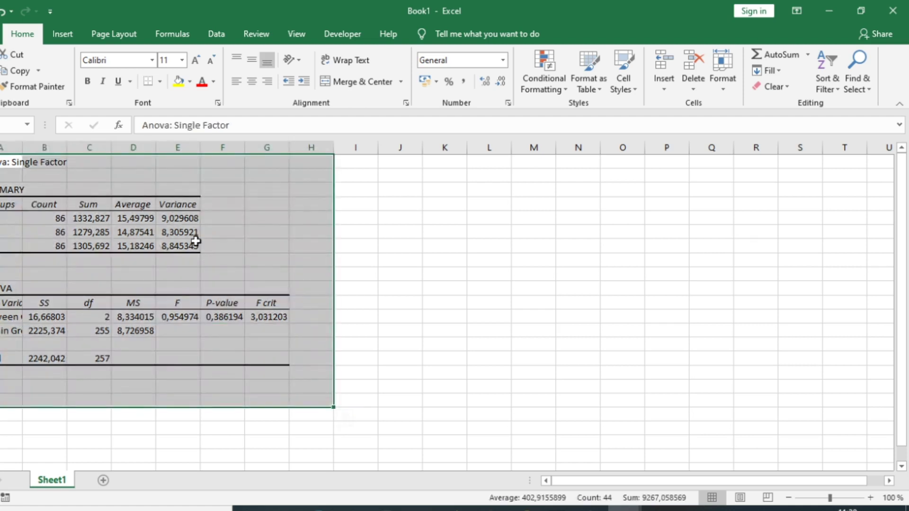